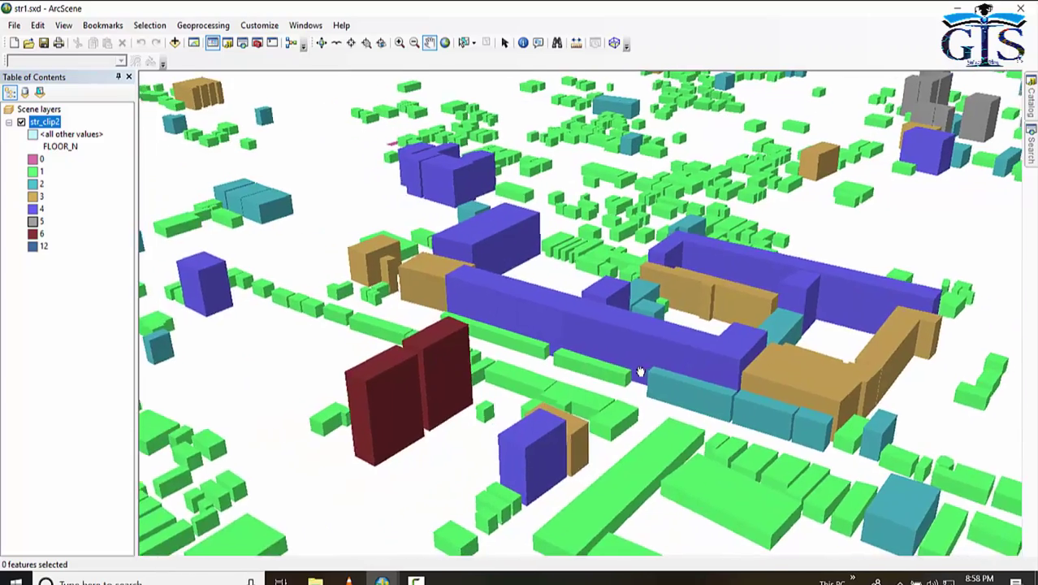
left_click_drag(640, 371, 524, 320)
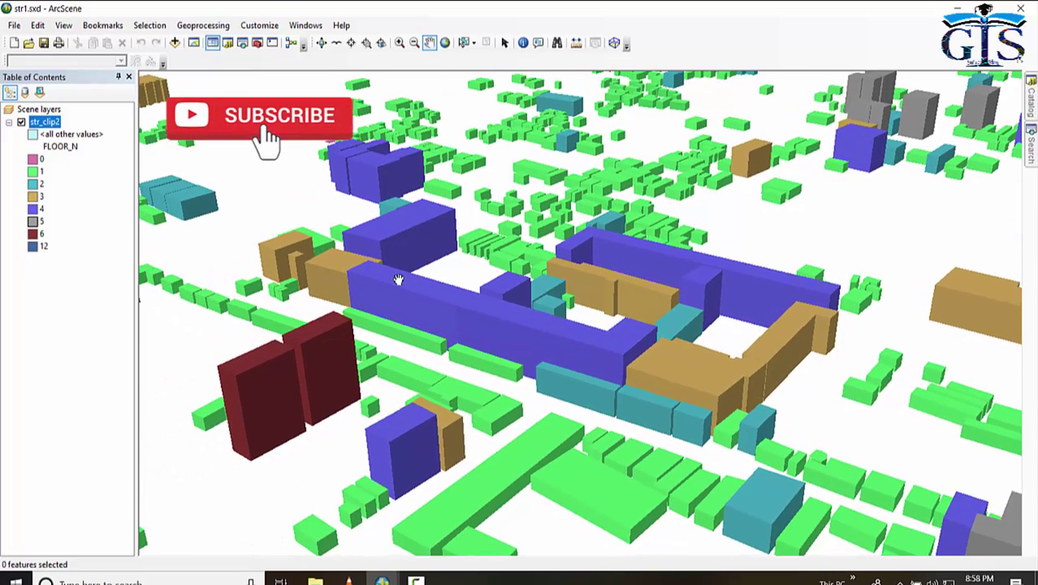
left_click_drag(398, 278, 505, 294)
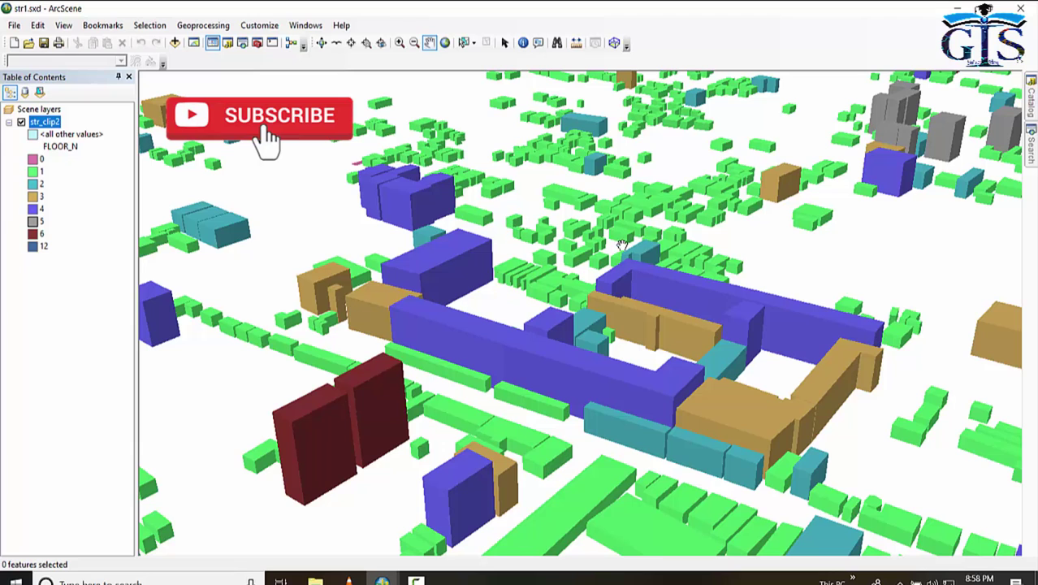
left_click_drag(622, 245, 564, 221)
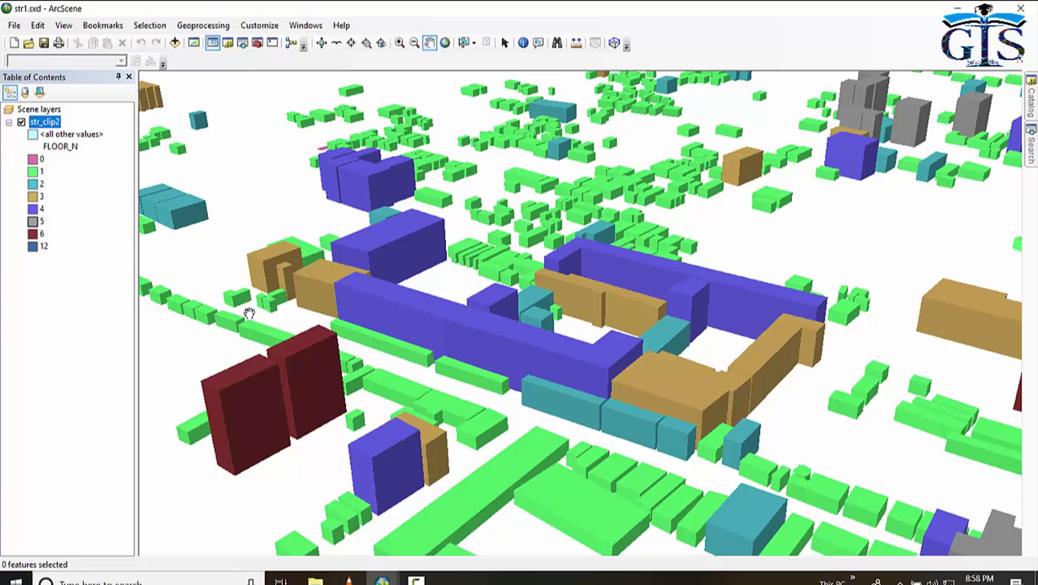
- Open the attribute table of the str_clip2 layer, look through its fields and close it
left_click(64, 135)
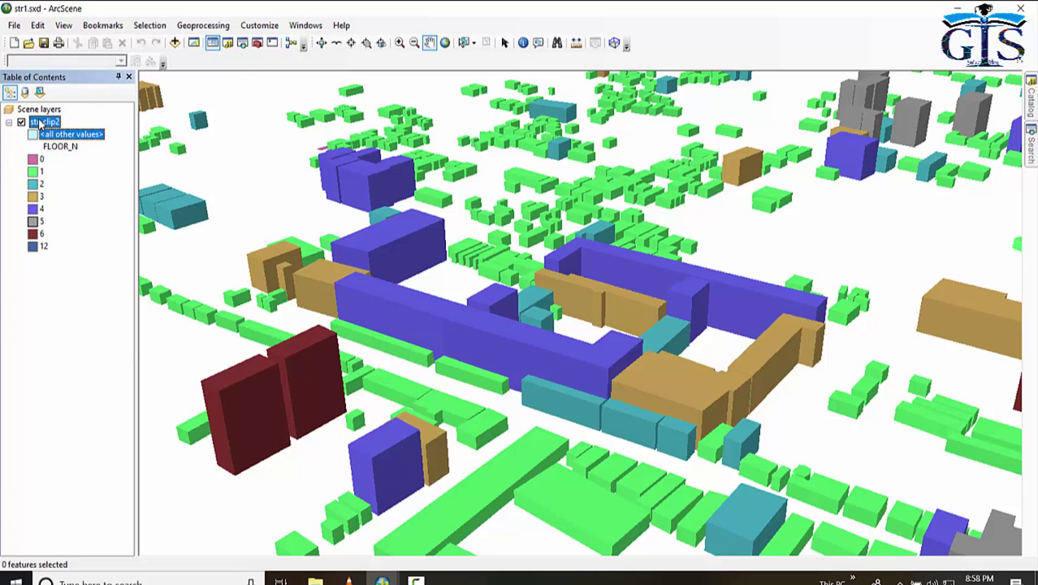
right_click(40, 122)
left_click(102, 190)
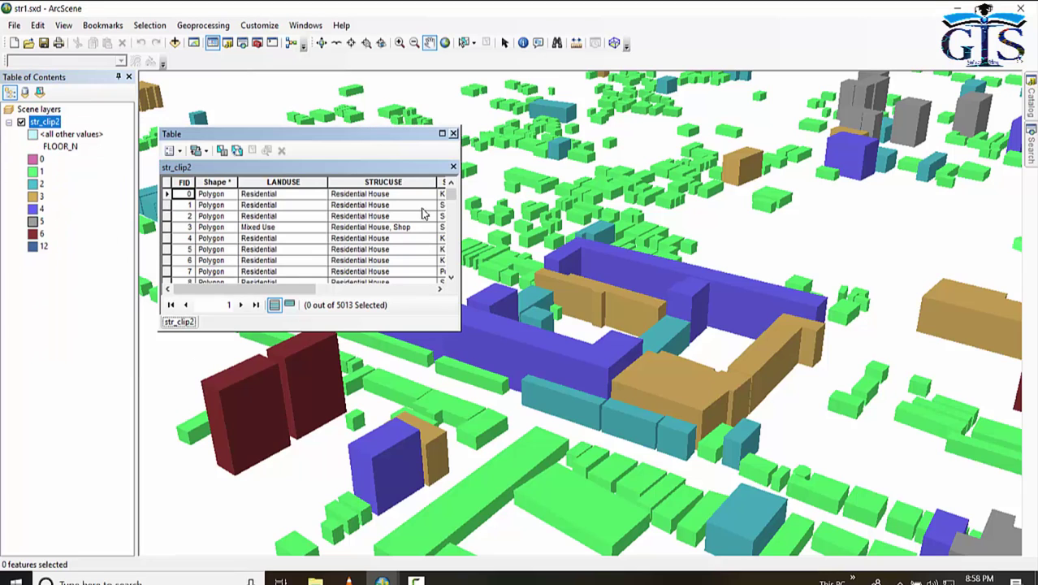
left_click_drag(294, 283, 449, 244)
left_click(454, 133)
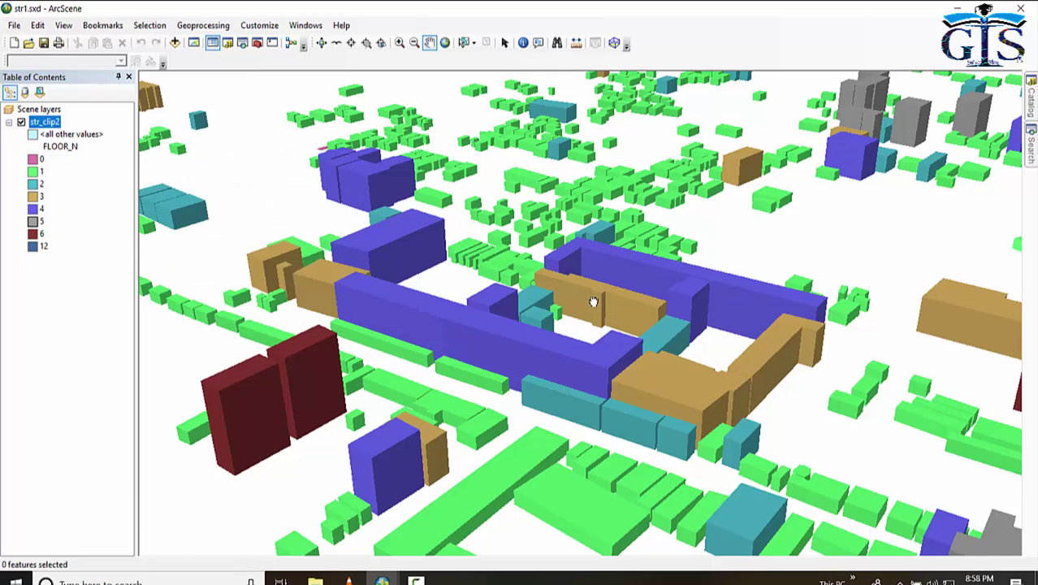
left_click_drag(594, 302, 608, 293)
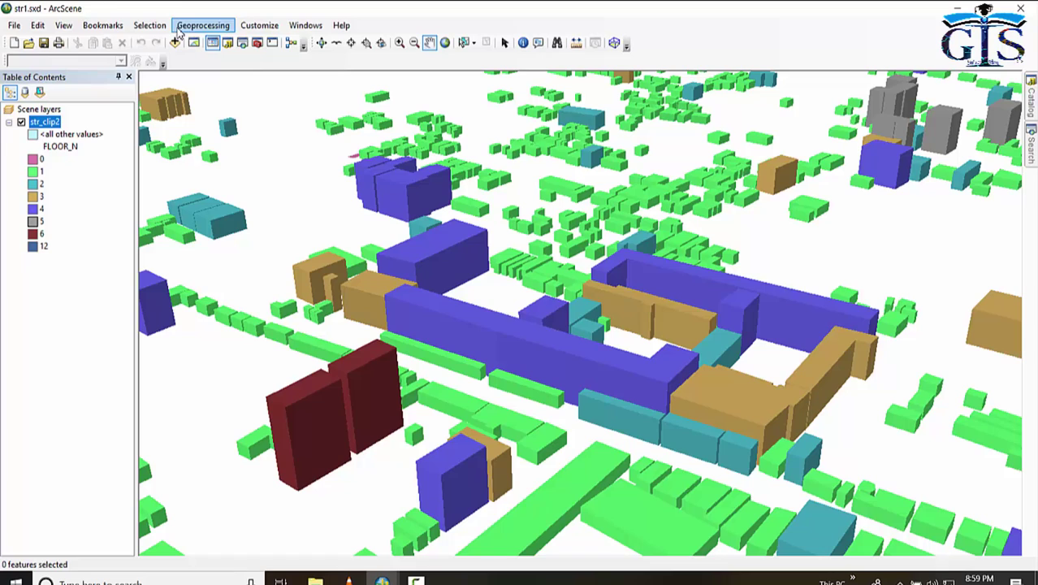
left_click(15, 26)
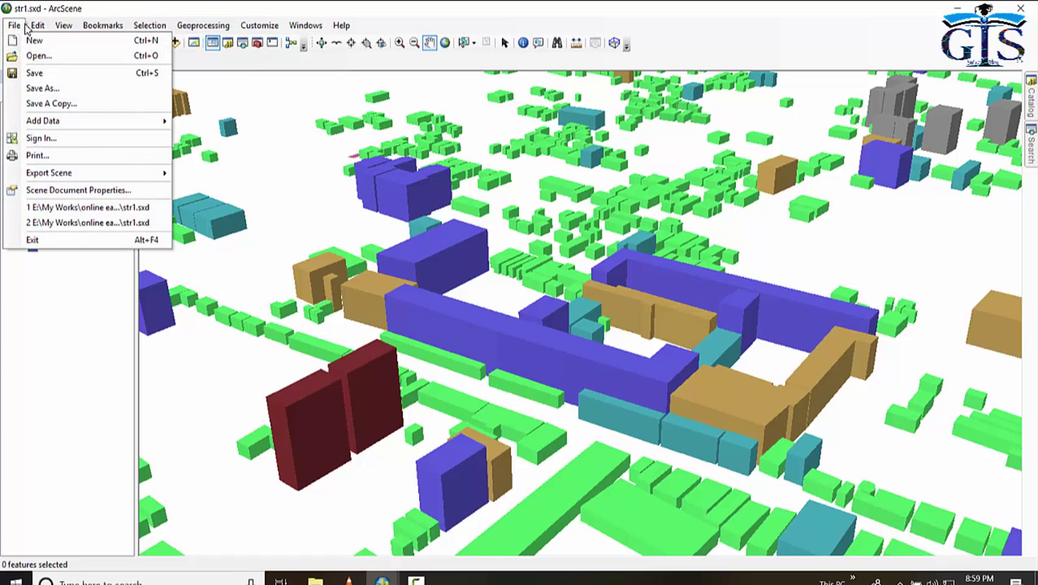
mouse_move(64, 29)
mouse_move(101, 31)
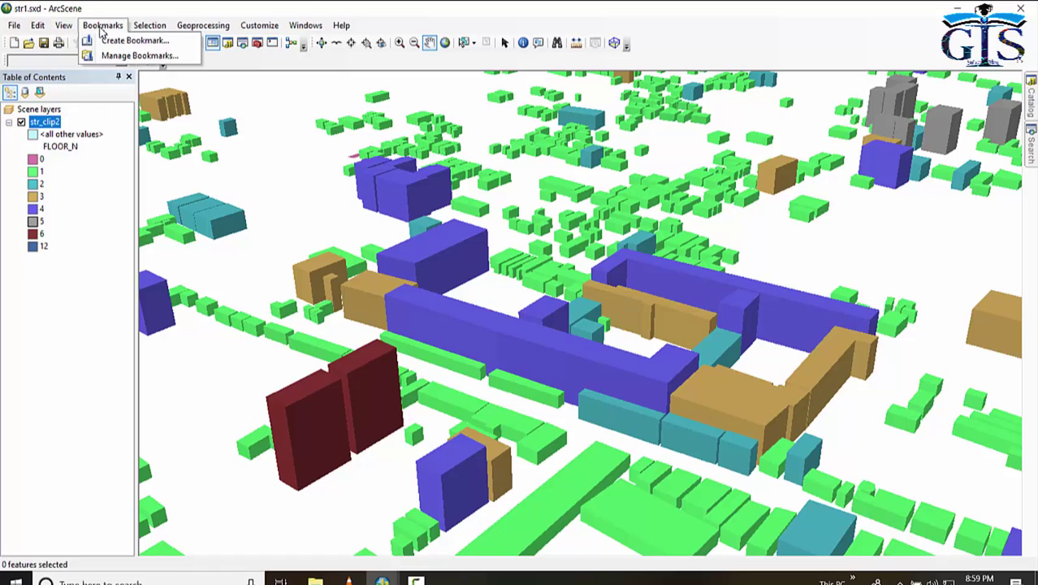
mouse_move(157, 31)
mouse_move(216, 30)
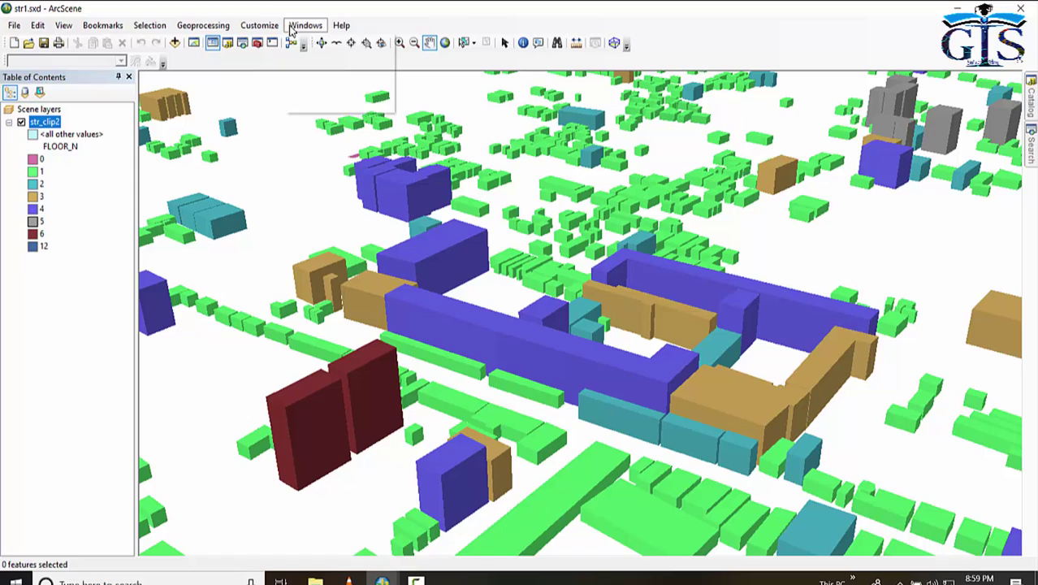
mouse_move(306, 30)
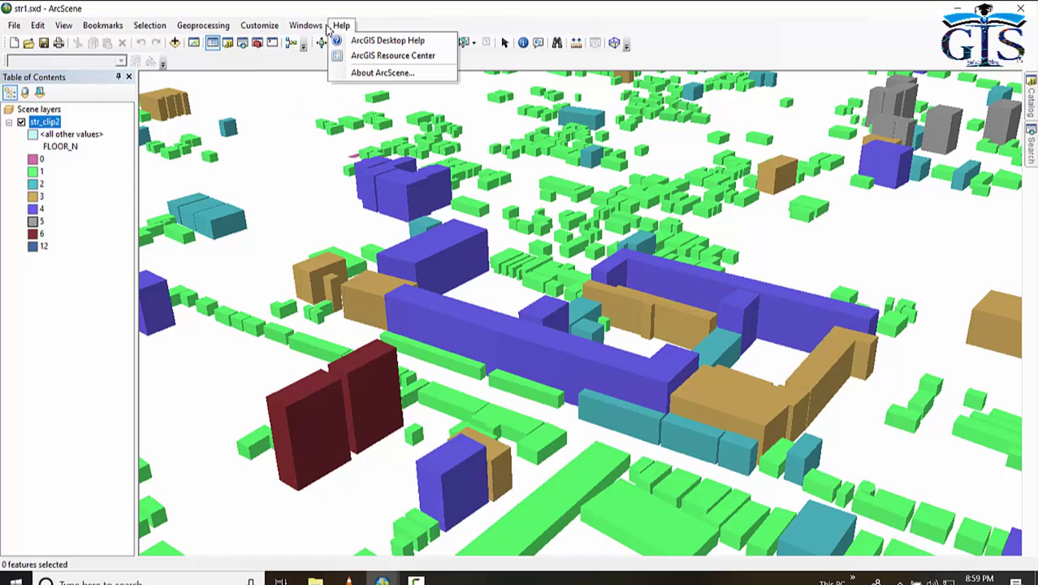
mouse_move(267, 30)
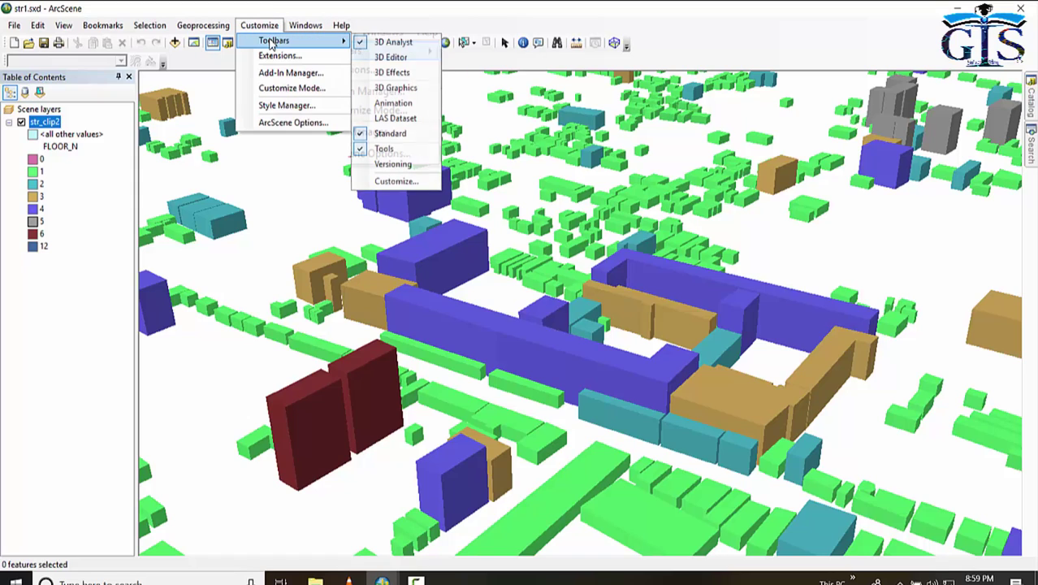
left_click(410, 10)
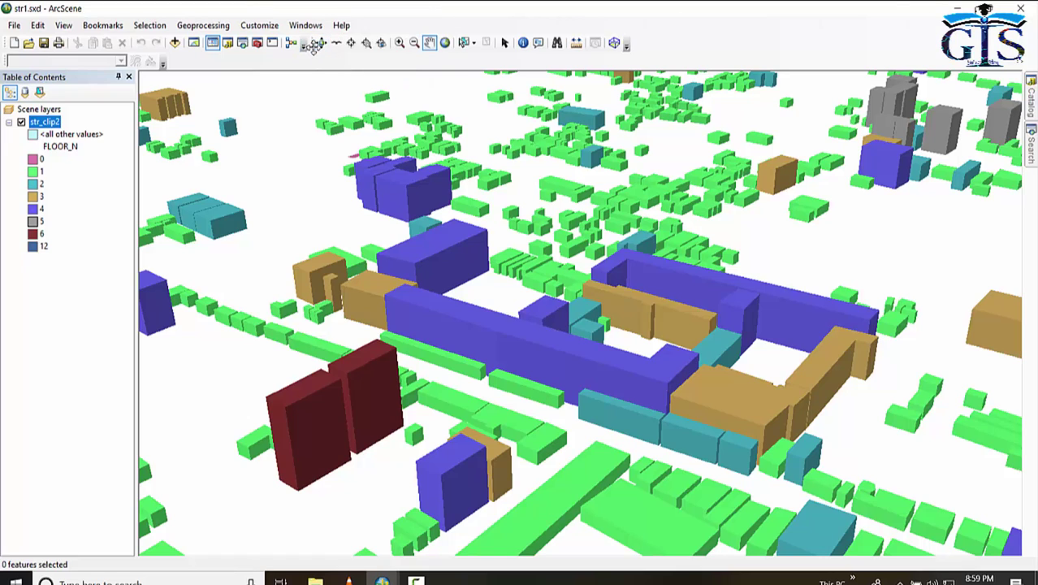
- Undock the Tools toolbar, float it over the scene and try its navigation tools on the buildings
left_click_drag(315, 43, 223, 103)
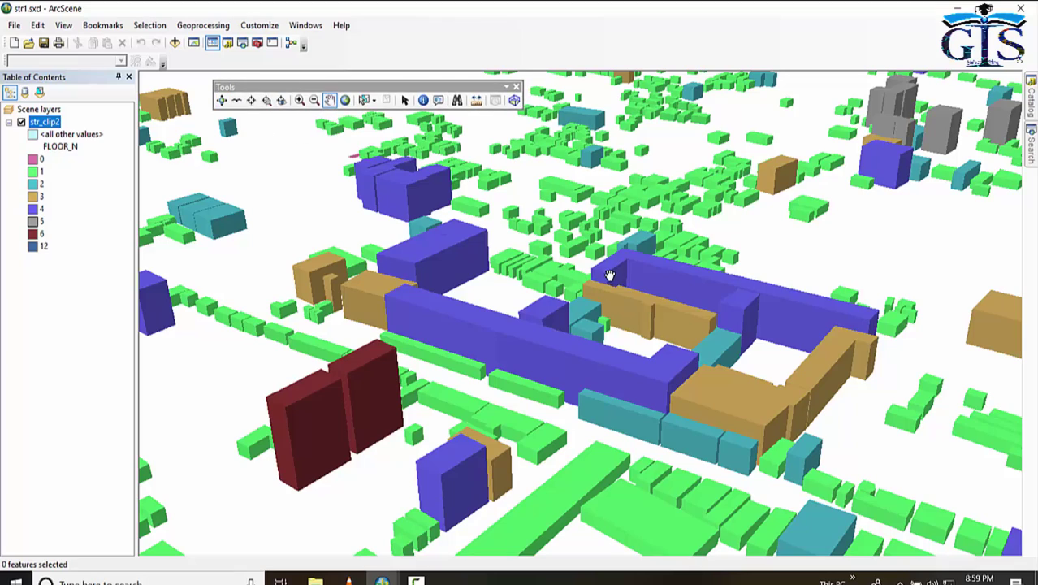
left_click_drag(687, 310, 617, 310)
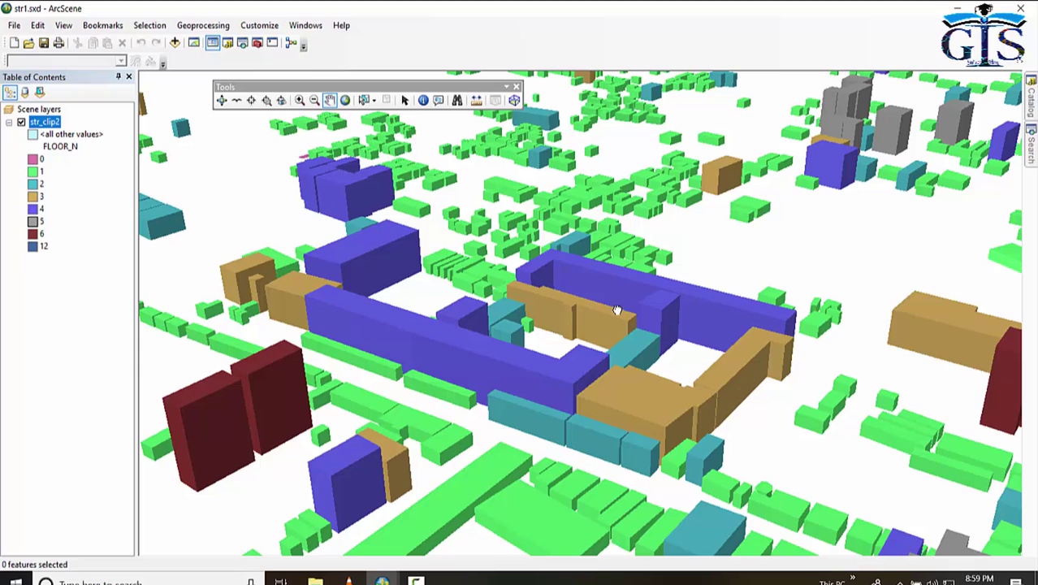
left_click(345, 99)
left_click_drag(552, 361, 530, 335)
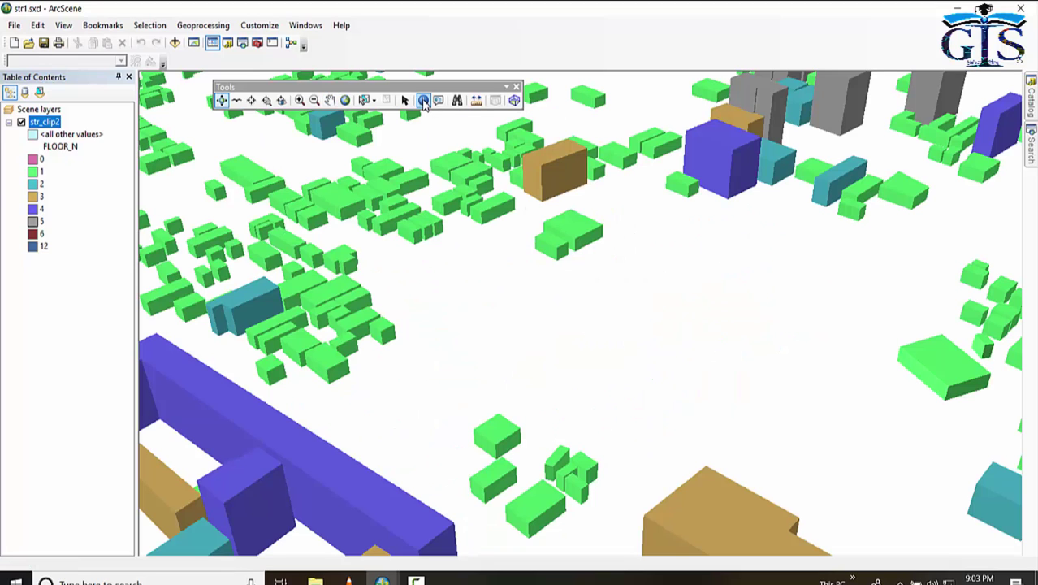
- Identify the attributes of the blue four-floor building beside the grey towers, close the results and redock the Tools toolbar
left_click(423, 100)
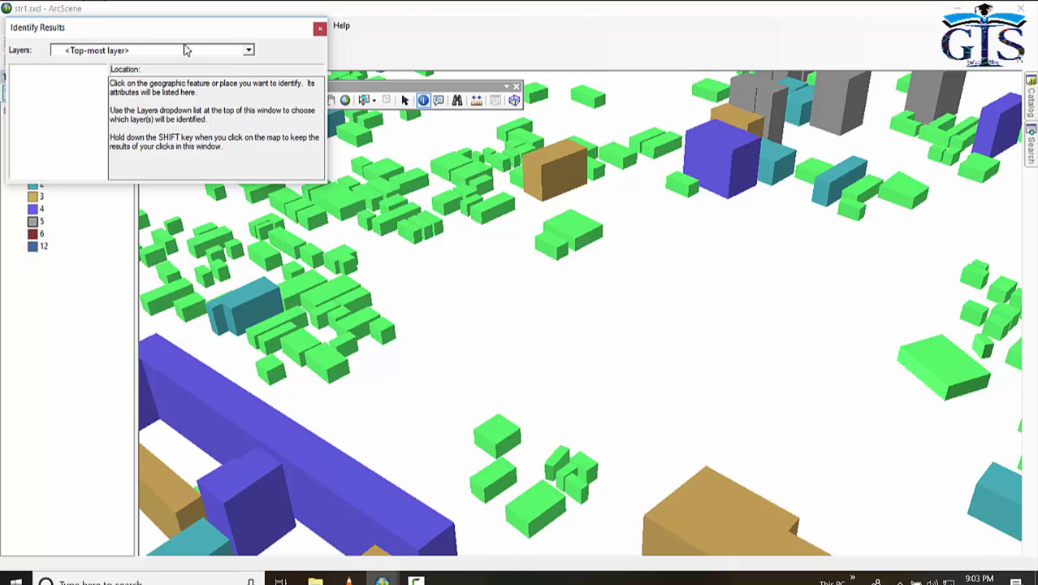
left_click_drag(203, 30, 398, 160)
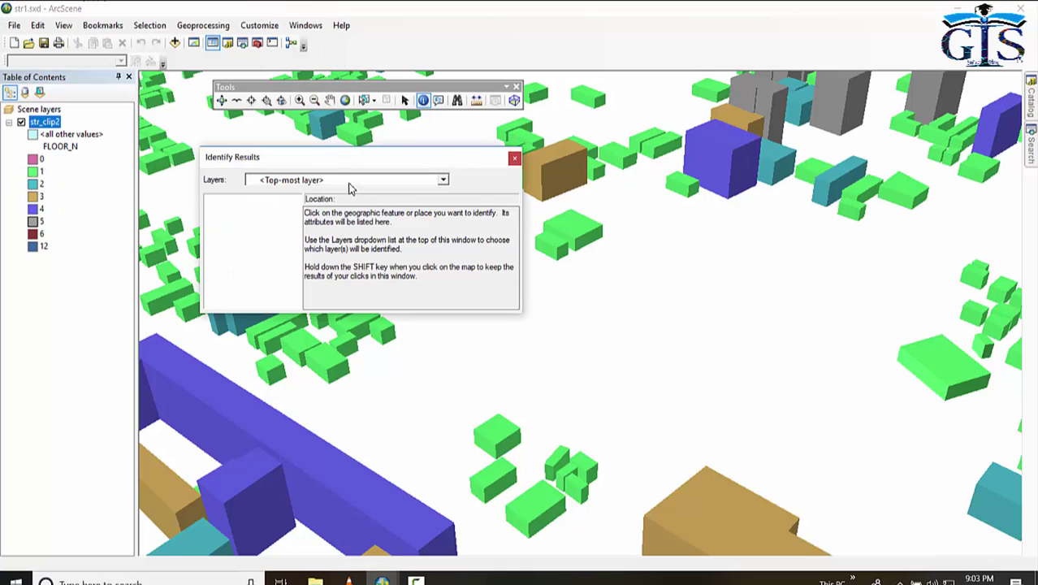
left_click(731, 163)
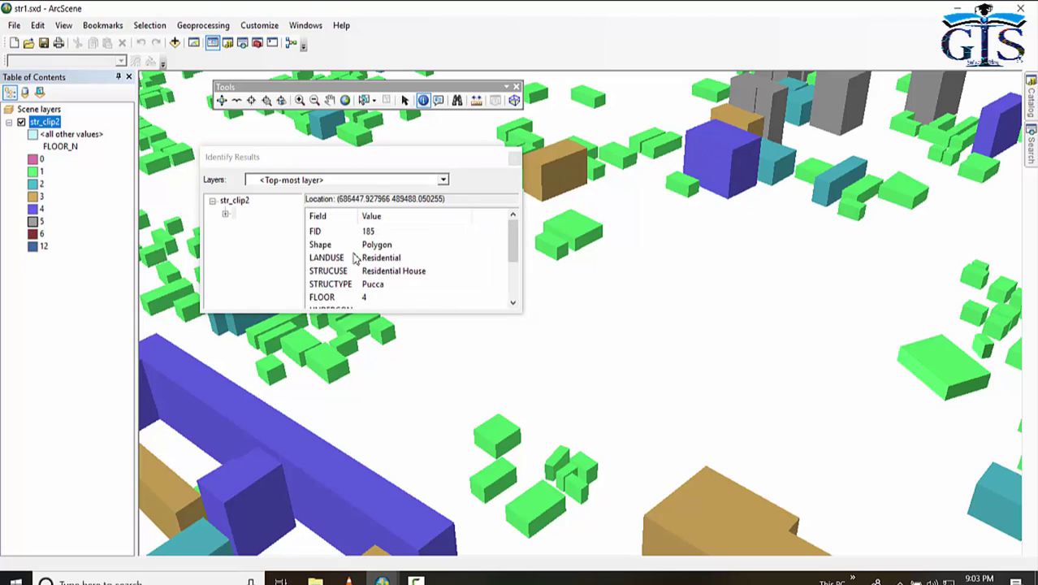
left_click(512, 246)
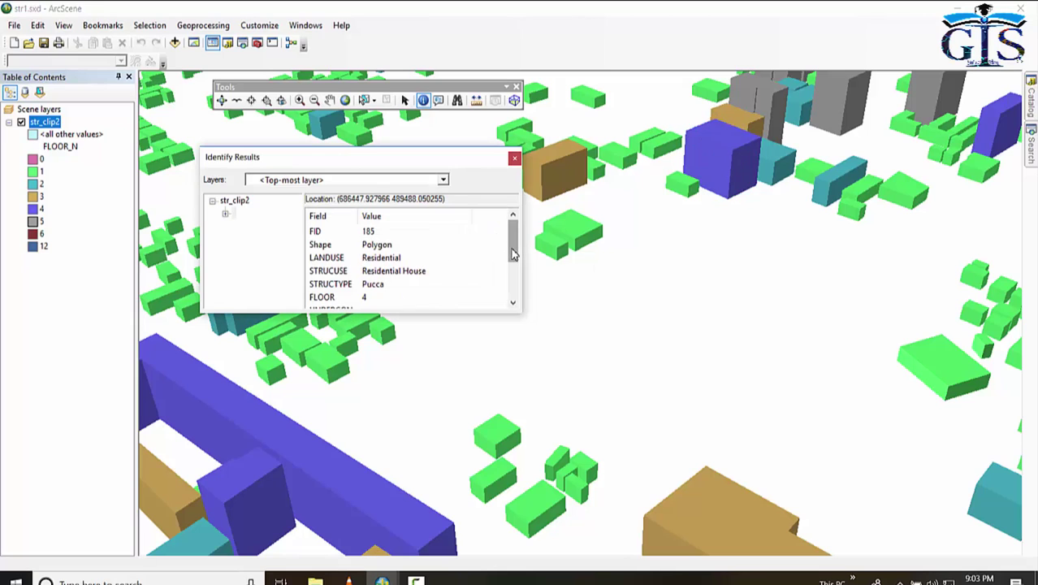
left_click(731, 165)
left_click(731, 165)
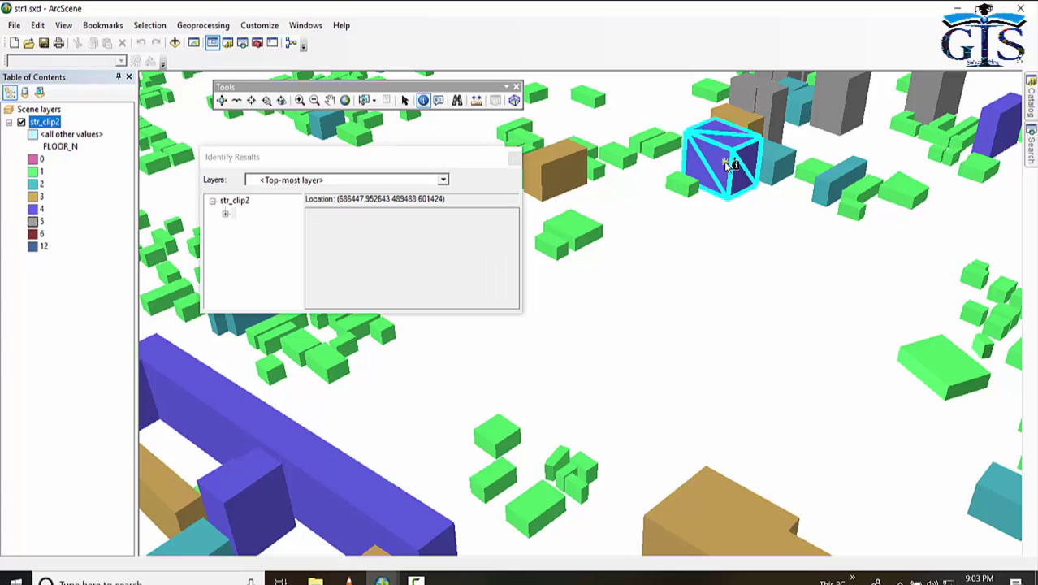
left_click(515, 159)
left_click(514, 159)
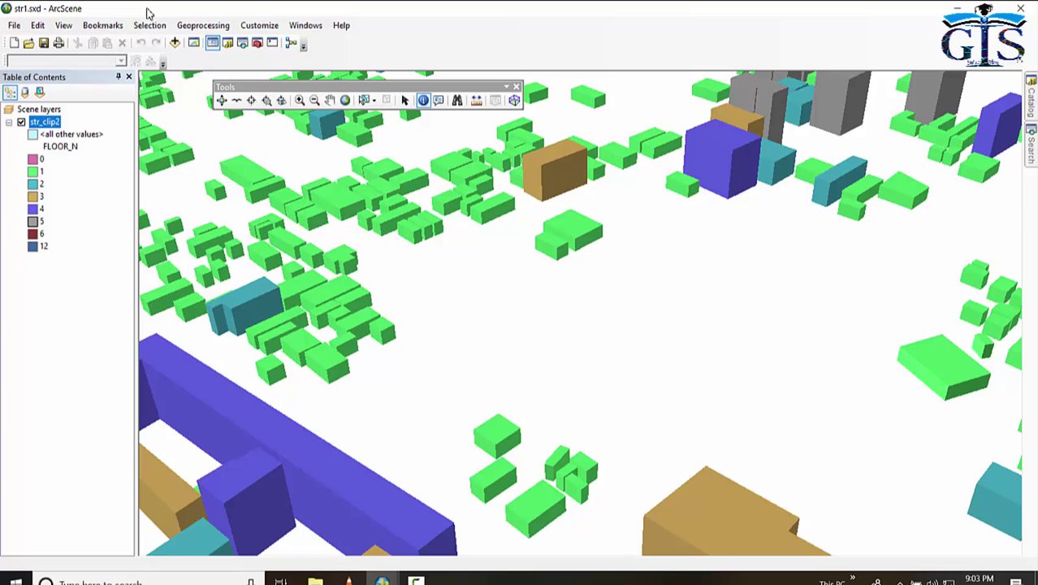
left_click_drag(428, 88, 470, 57)
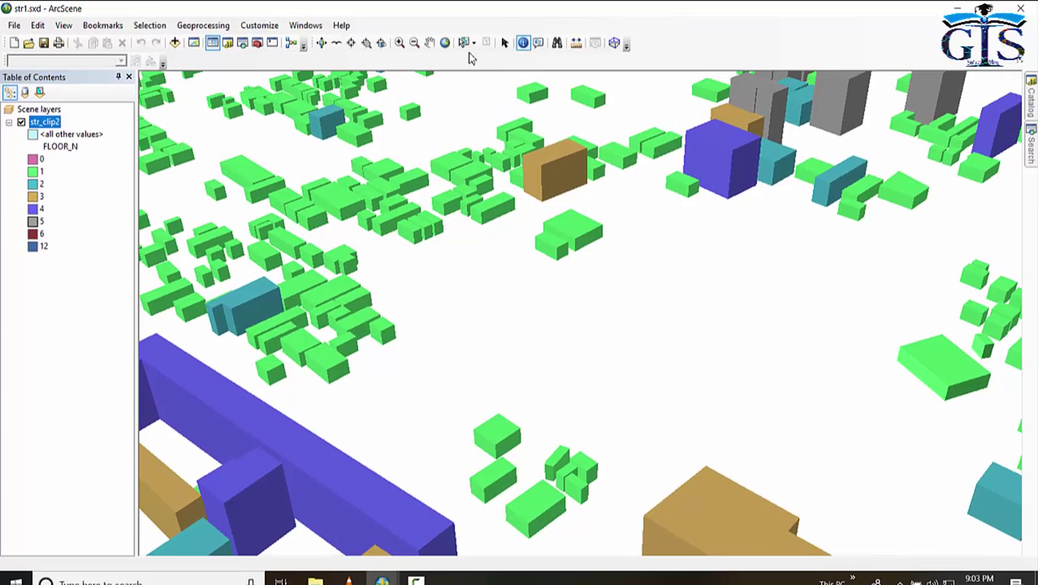
- Add a new viewer window, move it aside and pan its view to the long blue building
left_click(194, 44)
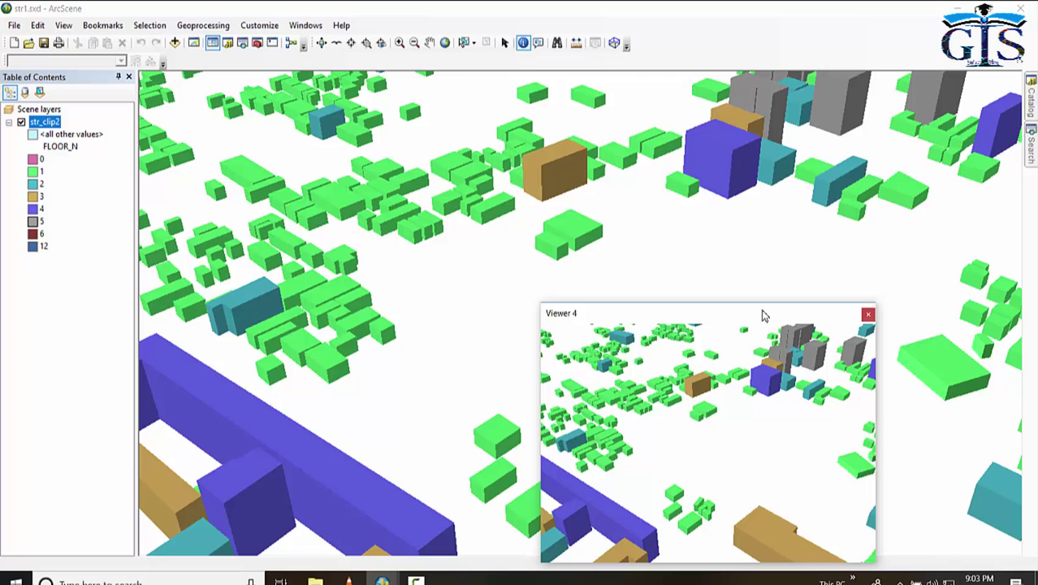
left_click_drag(764, 315, 897, 123)
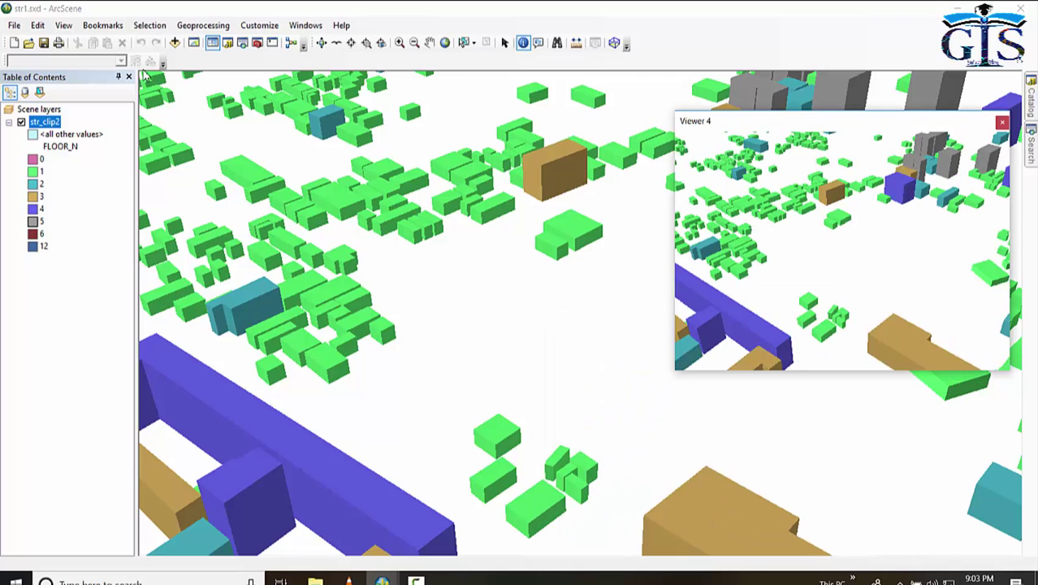
left_click(429, 42)
left_click_drag(812, 240, 892, 243)
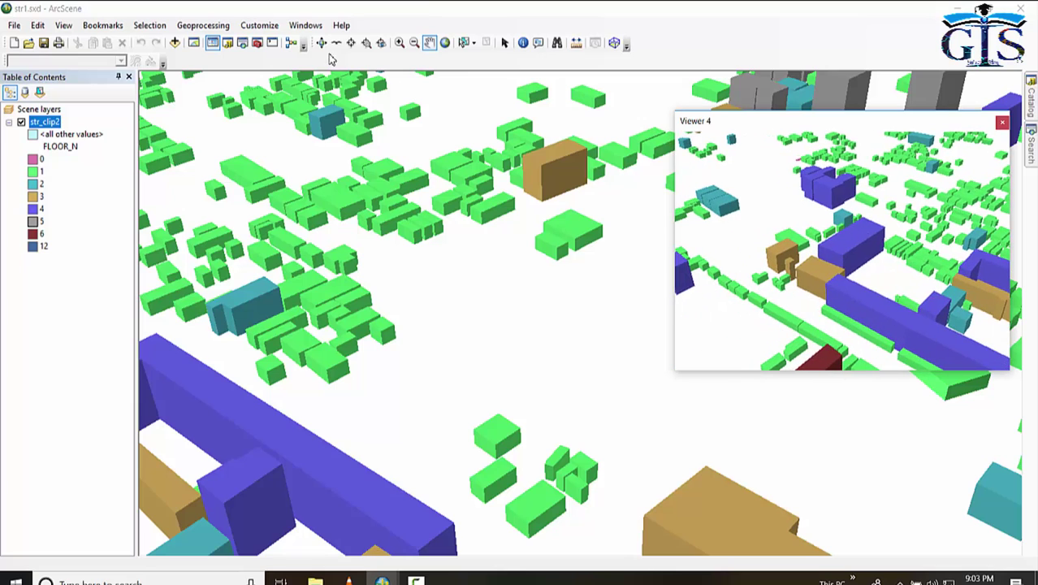
- Add a second viewer window, place it beside the first and pan it to a different part of the scene
left_click(193, 43)
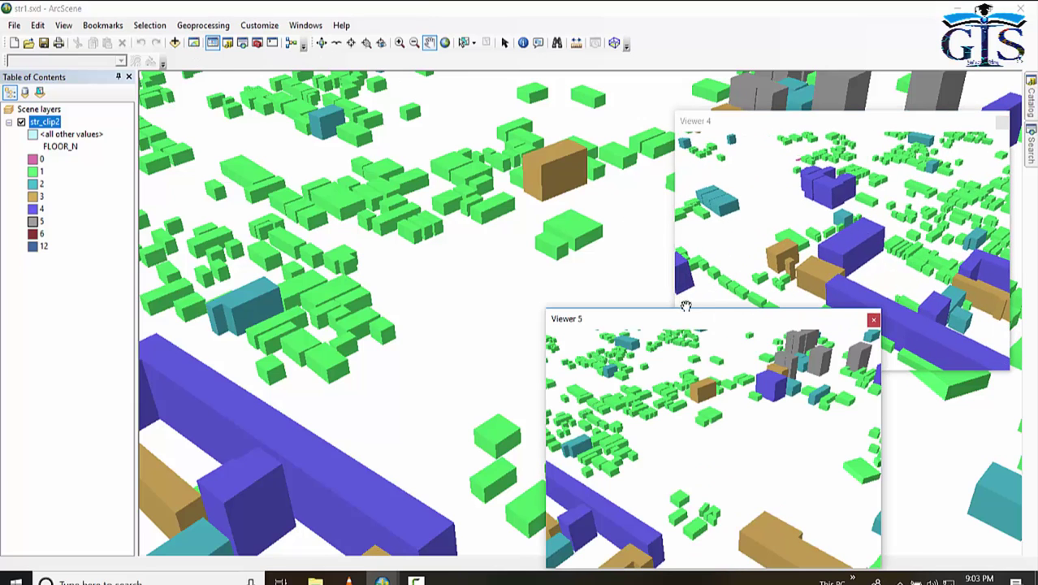
left_click_drag(662, 318, 283, 109)
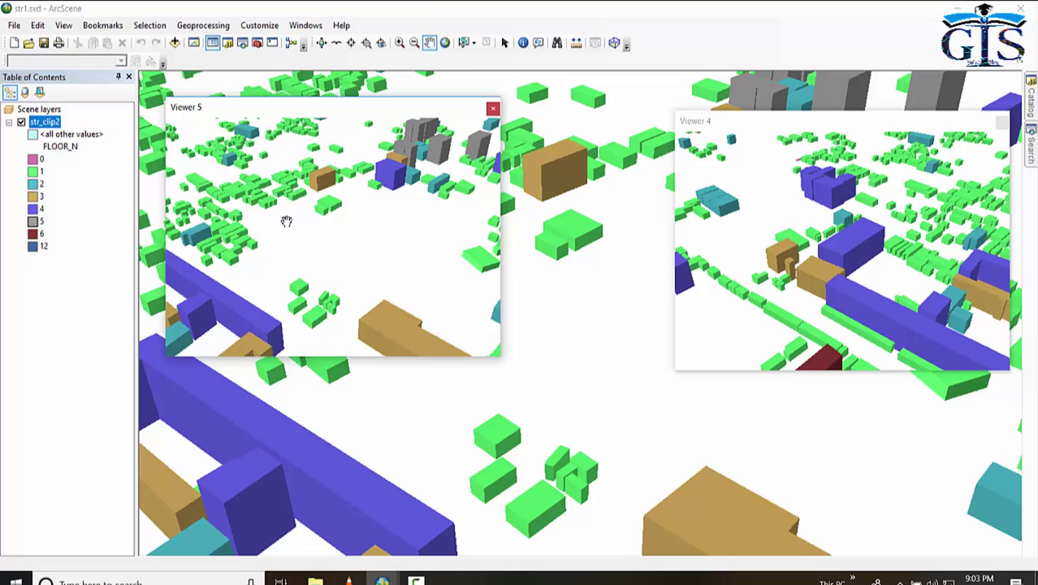
left_click_drag(285, 220, 362, 237)
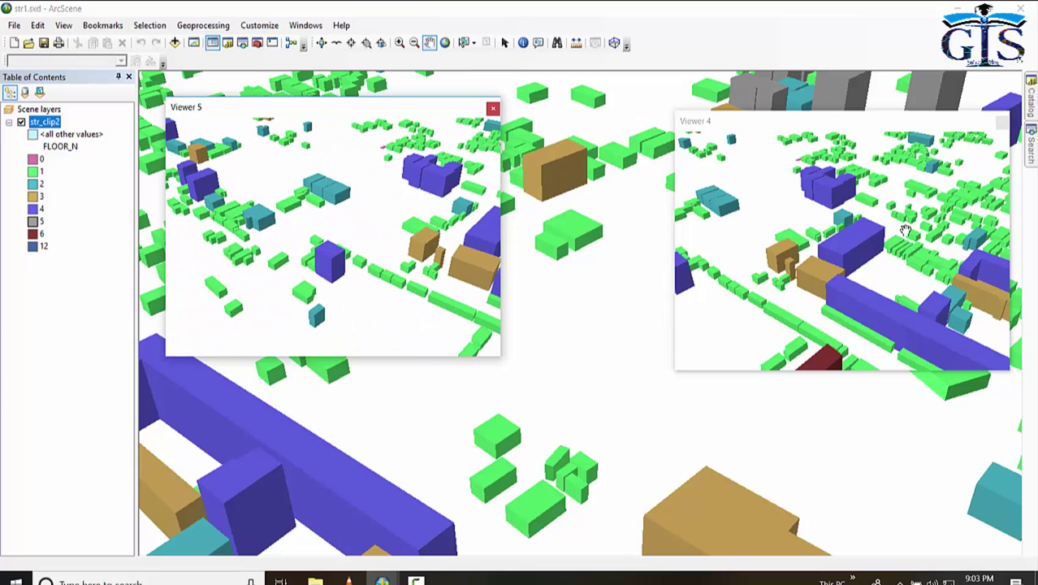
left_click_drag(252, 213, 381, 215)
left_click_drag(231, 215, 335, 227)
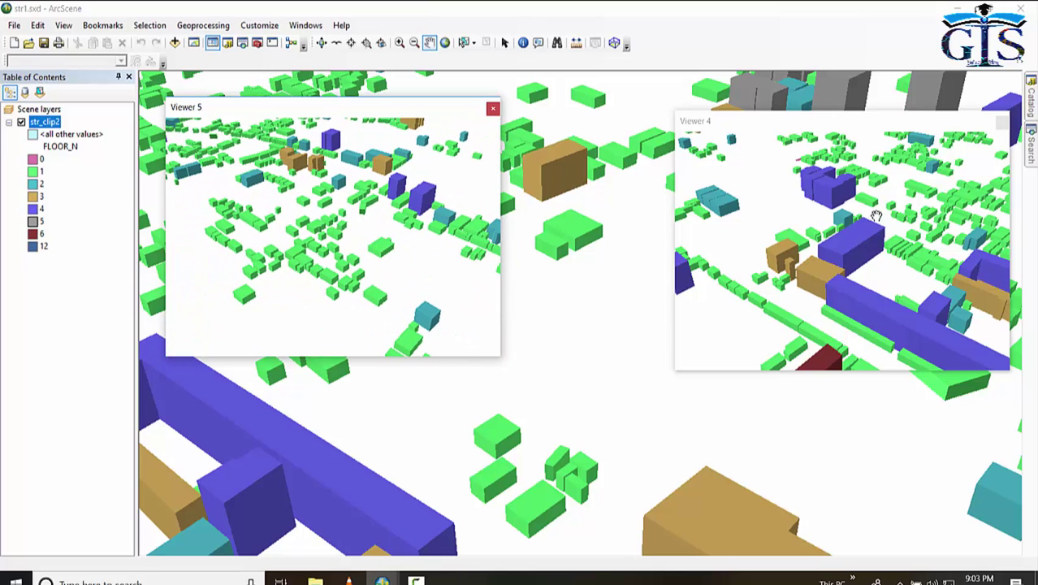
- Pan the first viewer window back to the grey towers and close both extra viewers
left_click_drag(875, 215, 940, 209)
left_click_drag(700, 236, 871, 236)
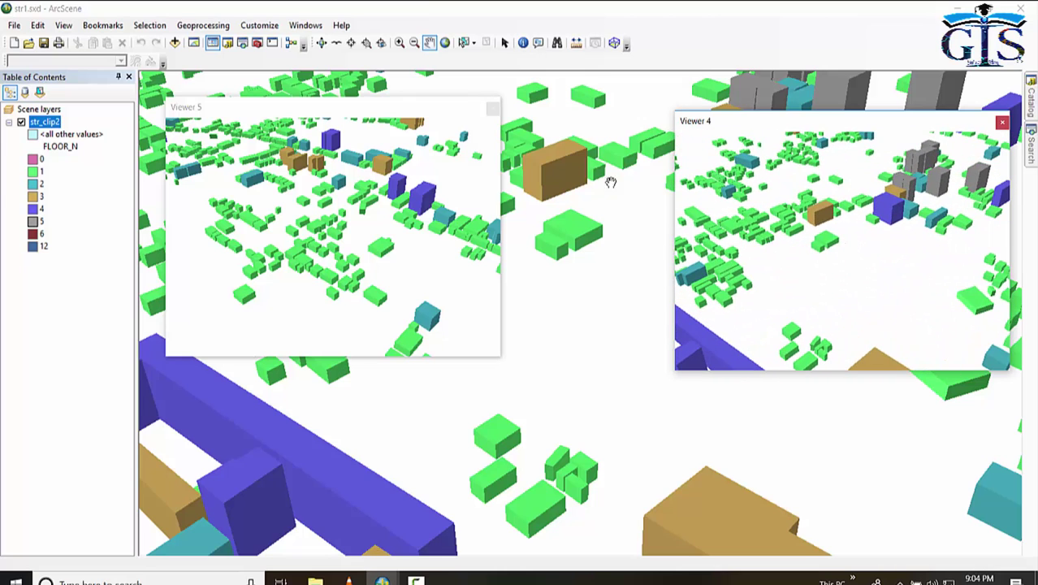
left_click(492, 109)
left_click(1002, 122)
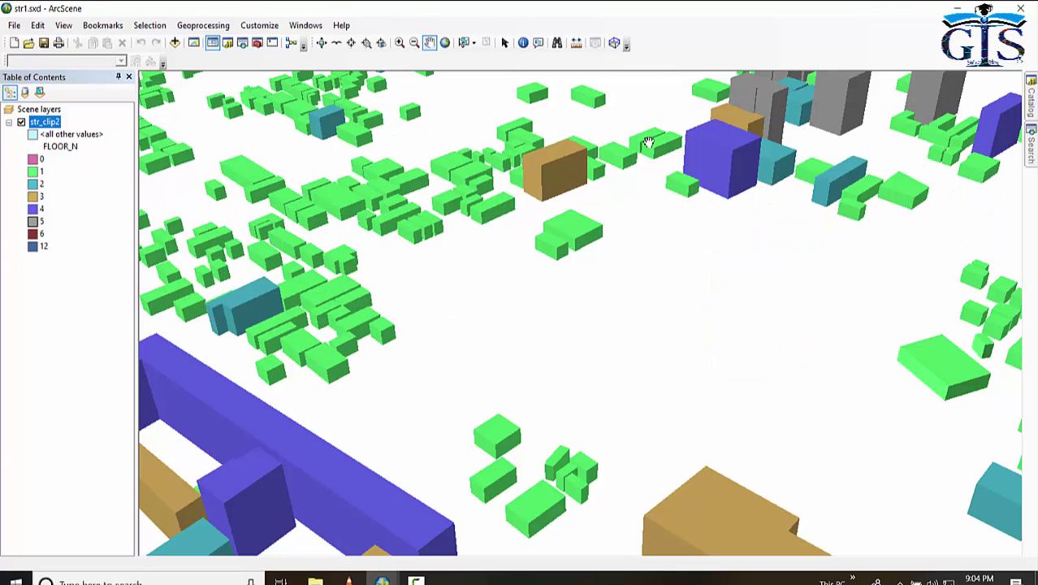
- Show the Catalog and Search panes
left_click(1032, 104)
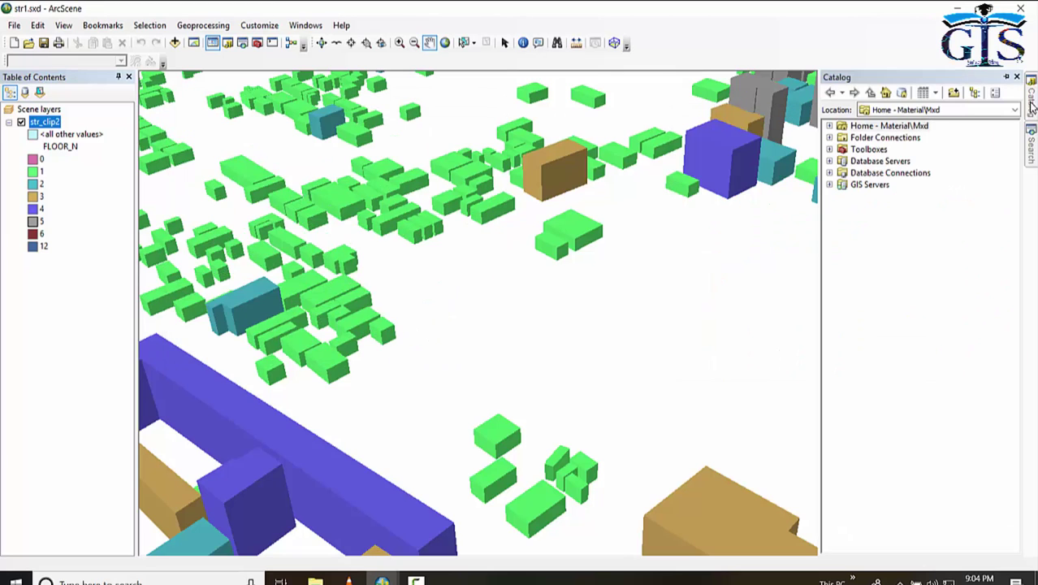
left_click(1032, 148)
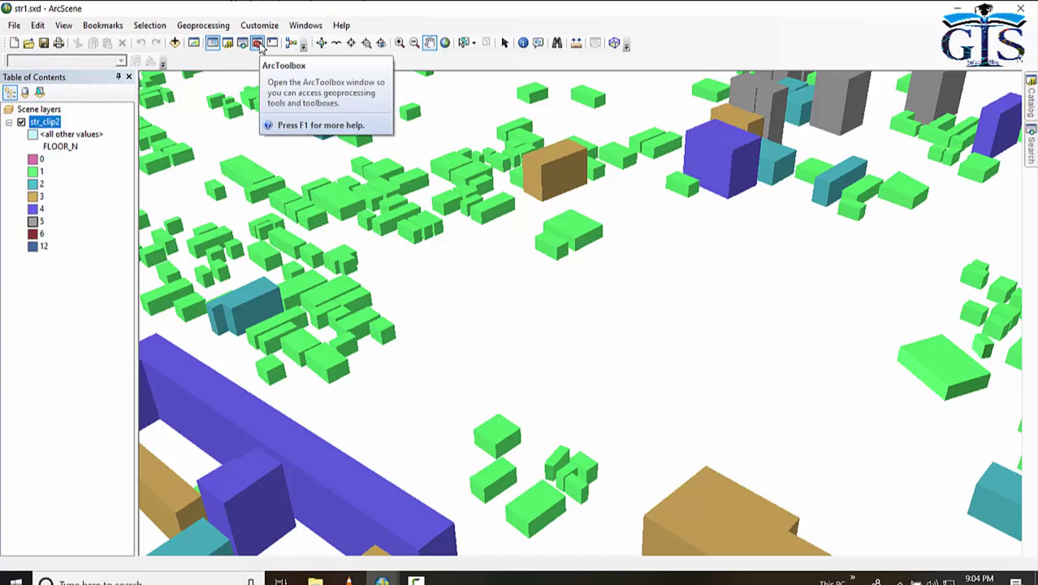
- Open the Add Data dialog to view it and close it without adding a dataset
left_click(174, 43)
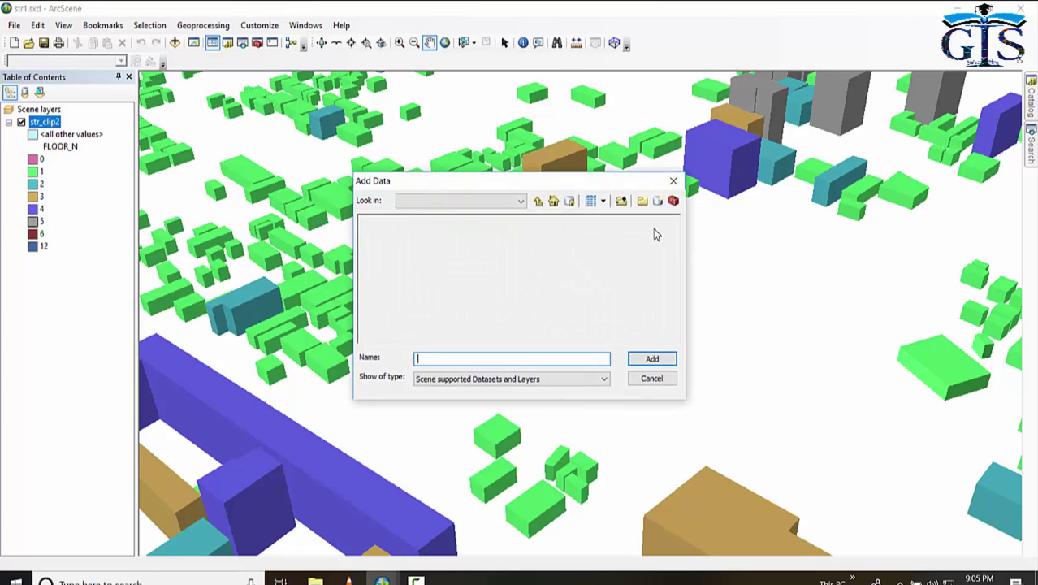
left_click(674, 182)
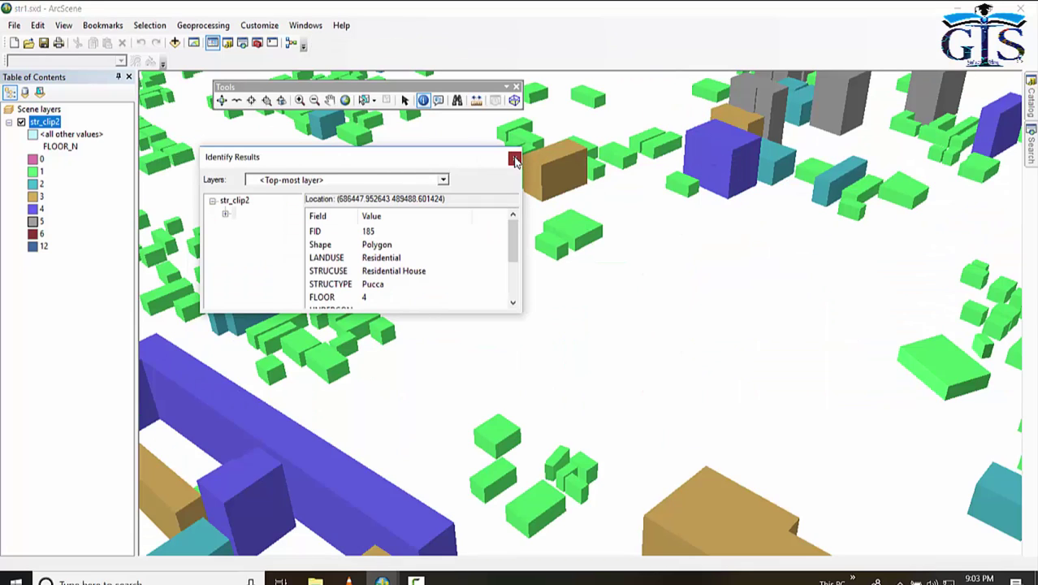
- Close the Identify Results window and dock the floating Tools toolbar beside the Standard toolbar
left_click(515, 160)
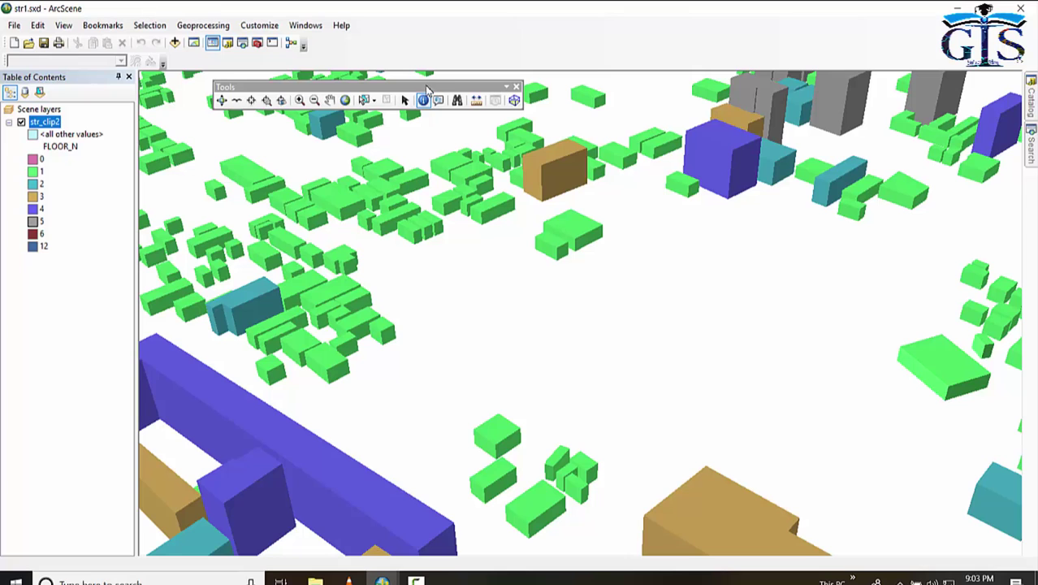
left_click_drag(429, 89, 465, 51)
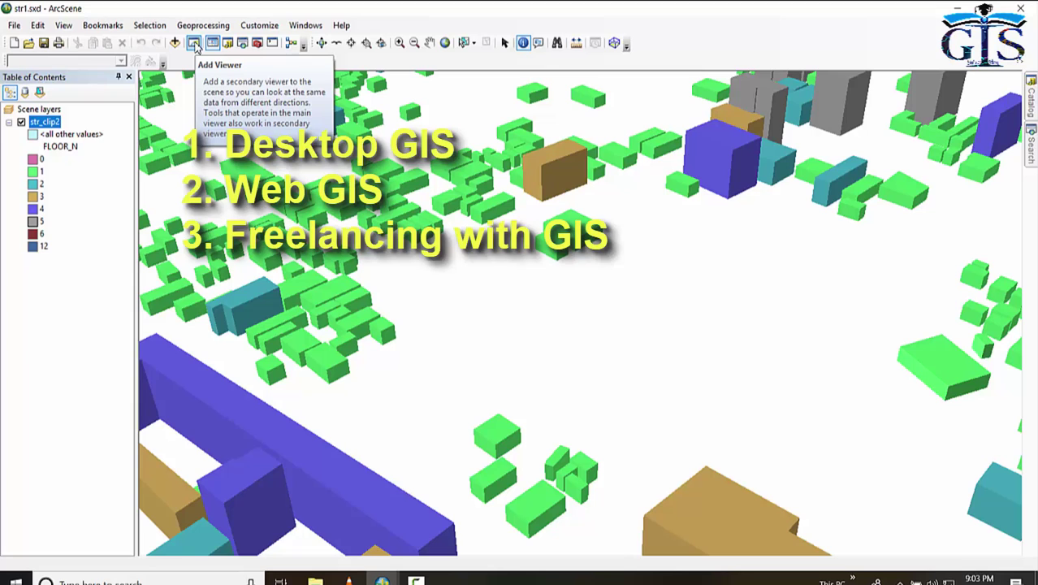
- Add a viewer window, move it clear of the scene's centre and pan its view to the long blue building
left_click(195, 45)
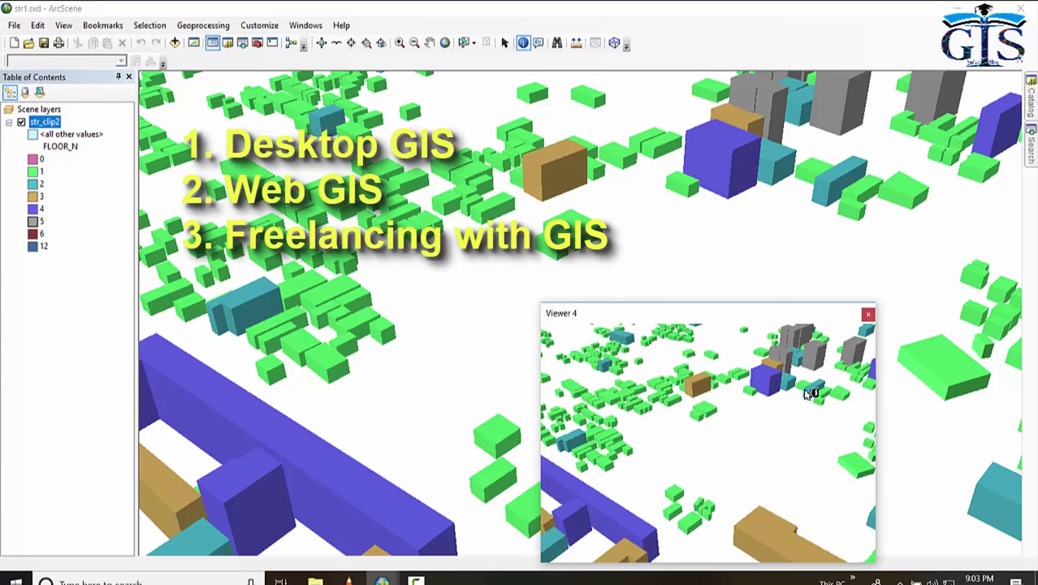
left_click_drag(778, 313, 913, 124)
left_click_drag(867, 234, 791, 240)
- Add another viewer window, place it opposite the first and pan it to the cluster of small green buildings
left_click(195, 45)
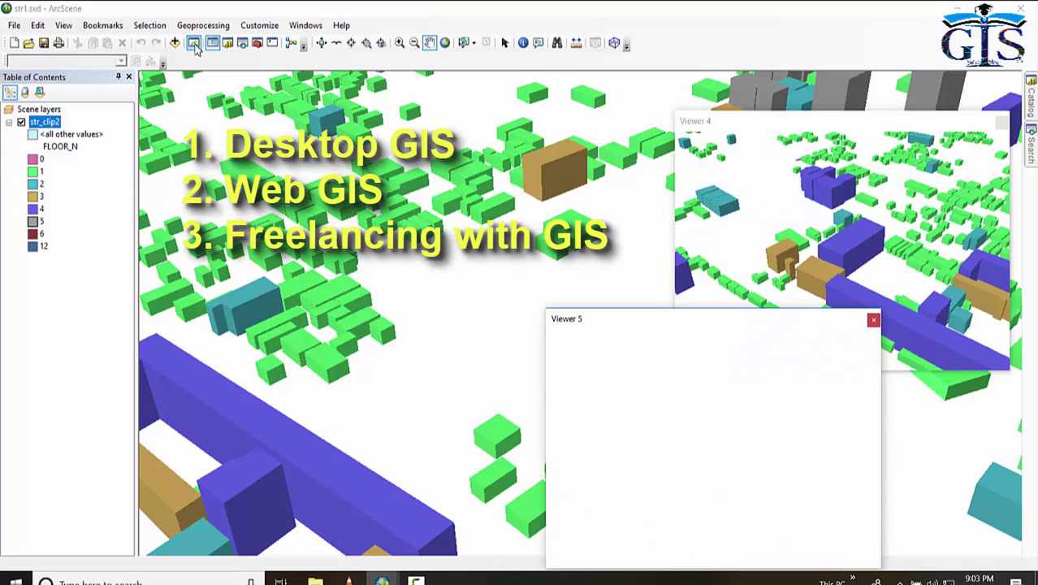
left_click_drag(679, 321, 299, 111)
left_click_drag(292, 223, 243, 217)
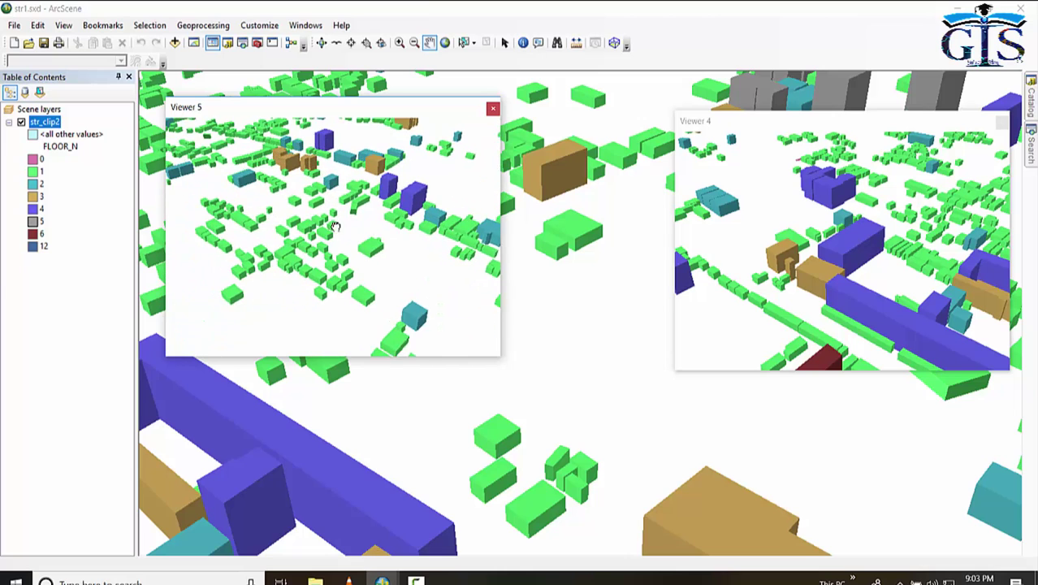
- Pan the first viewer back to the grey towers and close the extra viewer windows
mouse_move(924, 228)
left_mouse_down()
mouse_move(883, 216)
mouse_move(737, 234)
mouse_move(795, 225)
mouse_move(760, 232)
mouse_move(780, 227)
mouse_move(829, 248)
mouse_move(955, 229)
mouse_move(879, 220)
mouse_move(861, 227)
mouse_move(957, 229)
mouse_move(920, 234)
left_mouse_up()
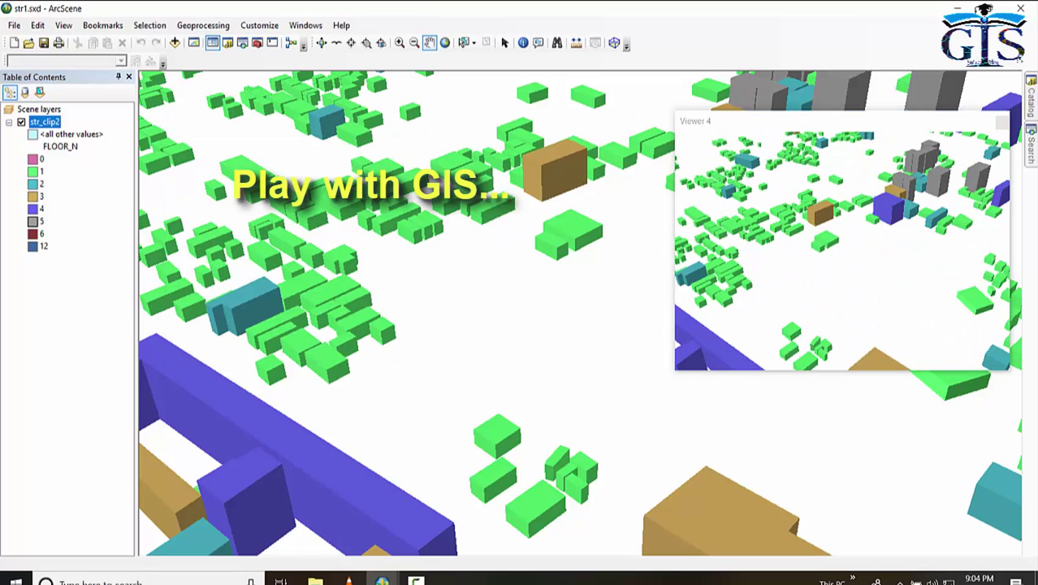
left_click(1001, 123)
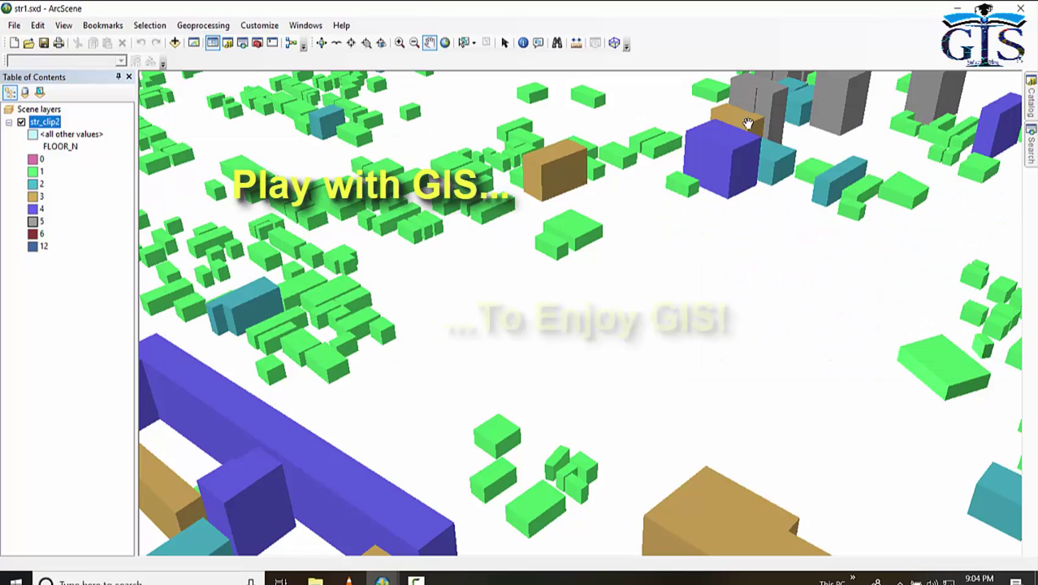
- Show the Catalog pane and the Search pane in turn, and bring up the Catalog again
left_click(1031, 104)
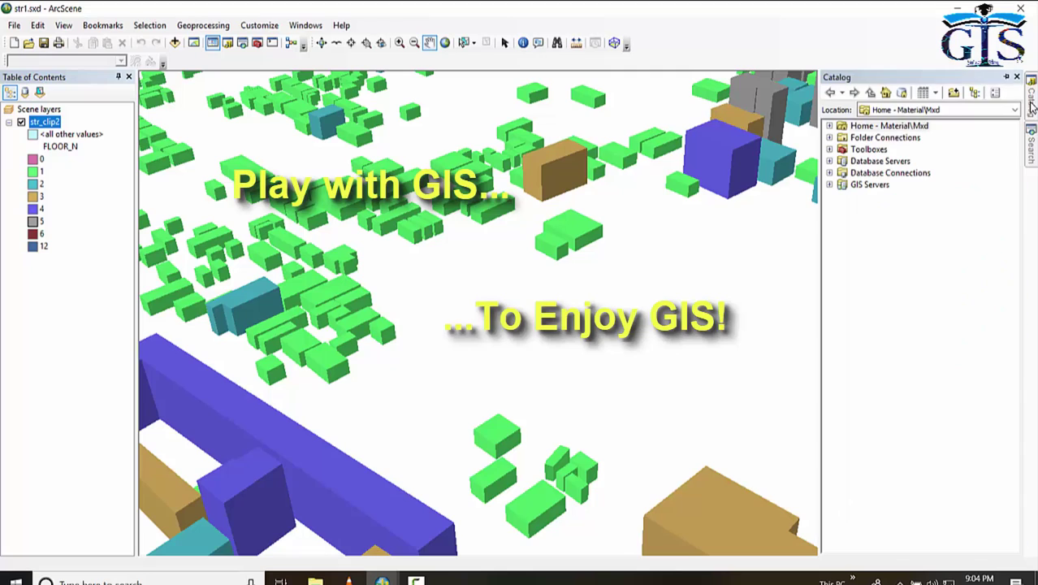
left_click(1031, 150)
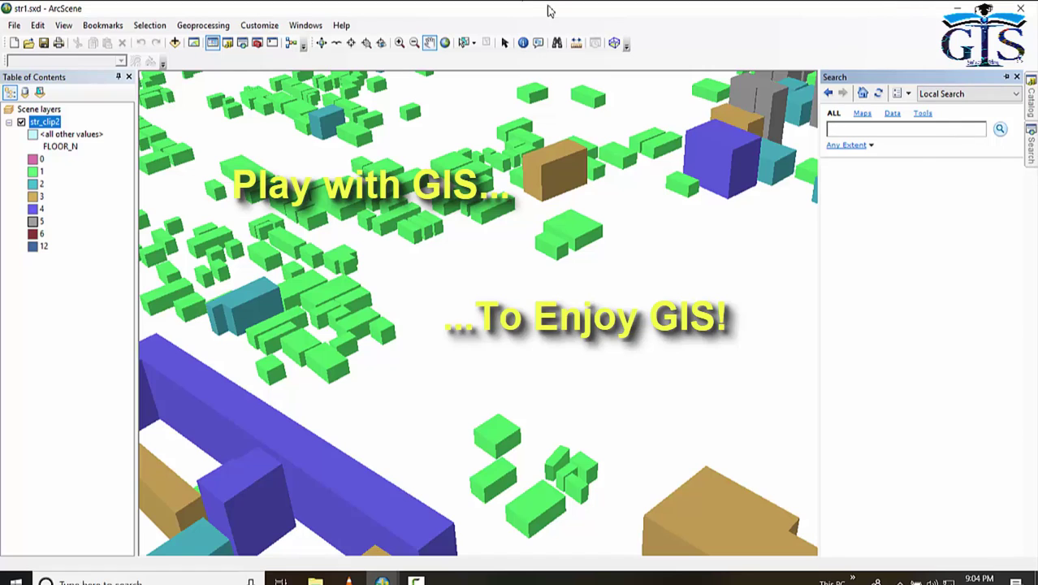
left_click(228, 43)
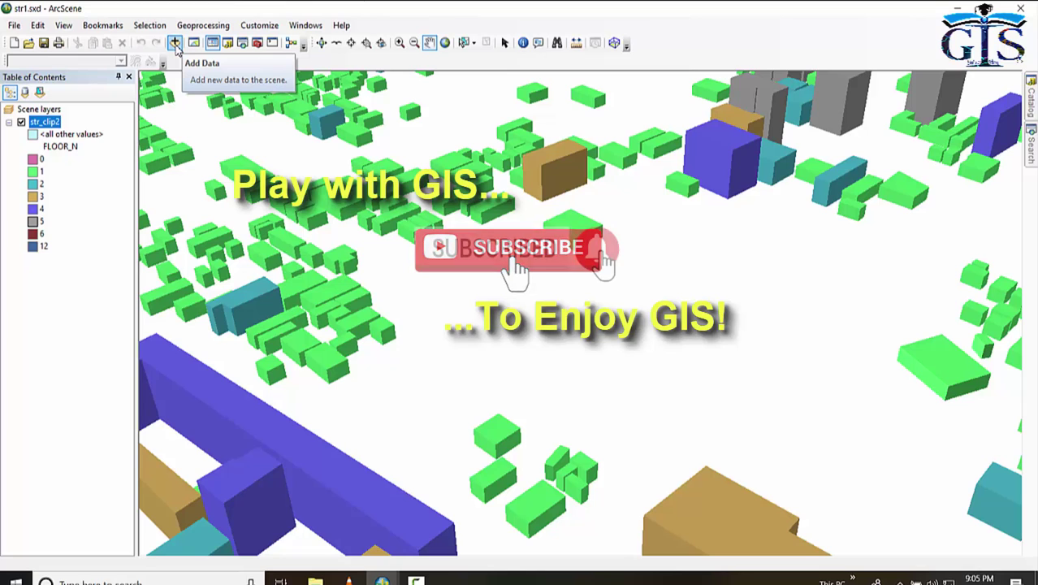
- Browse the Chittagong folder's datasets in the Add Data dialog and dismiss it without adding any
left_click(176, 44)
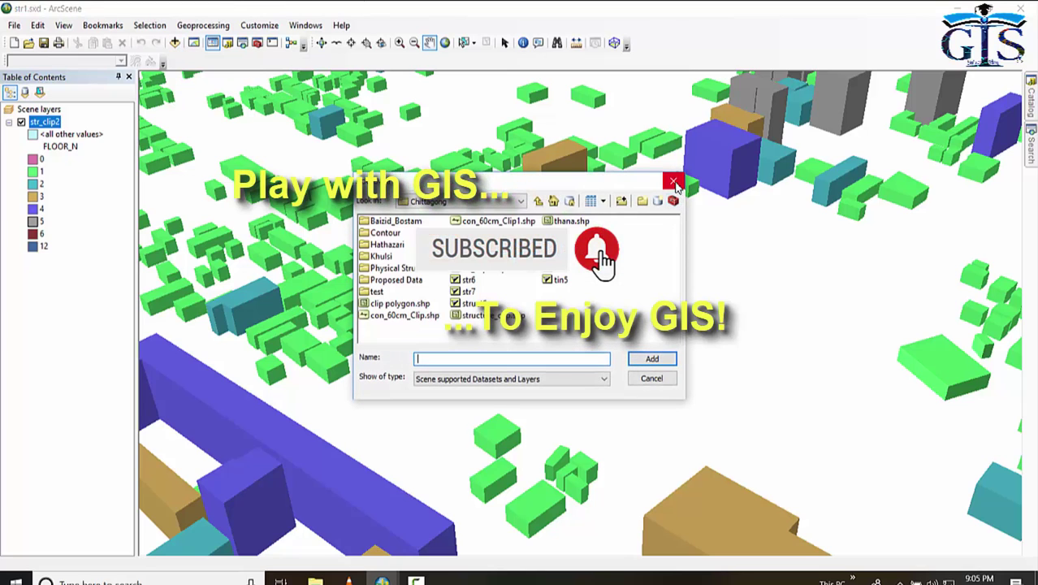
left_click(673, 180)
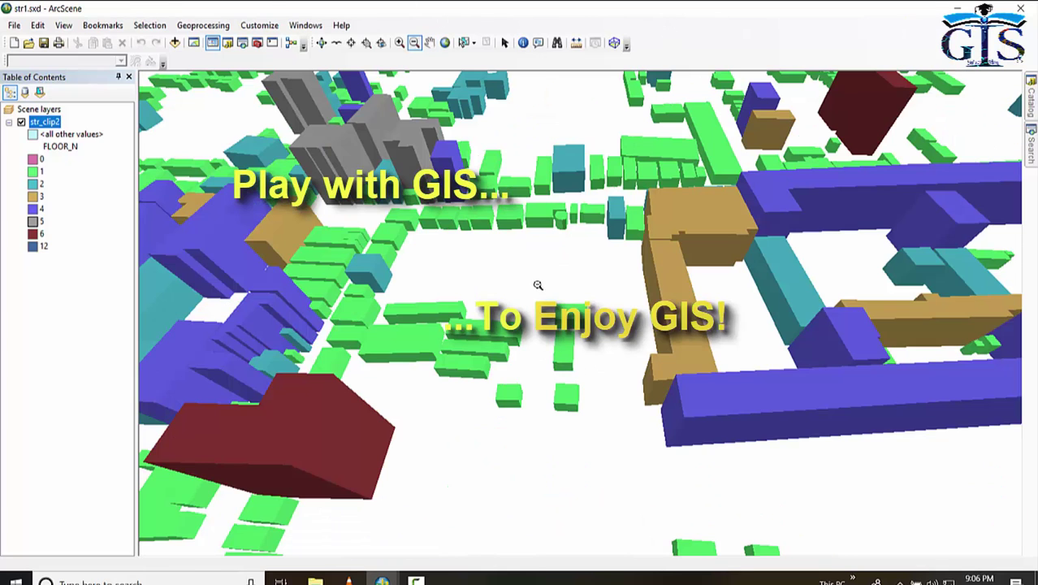
- Activate the Select Features tool for picking buildings in the scene
left_click(461, 45)
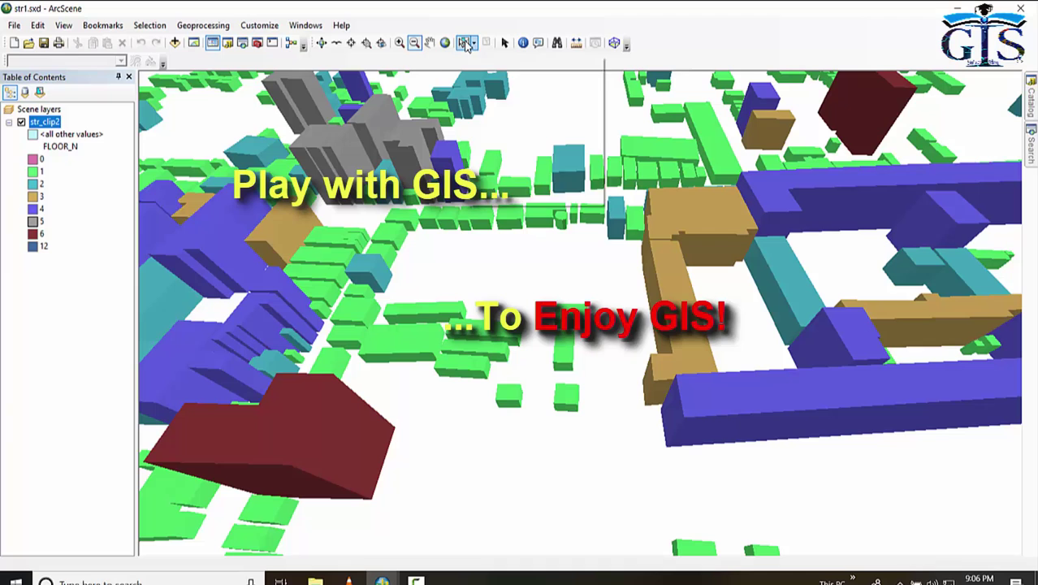